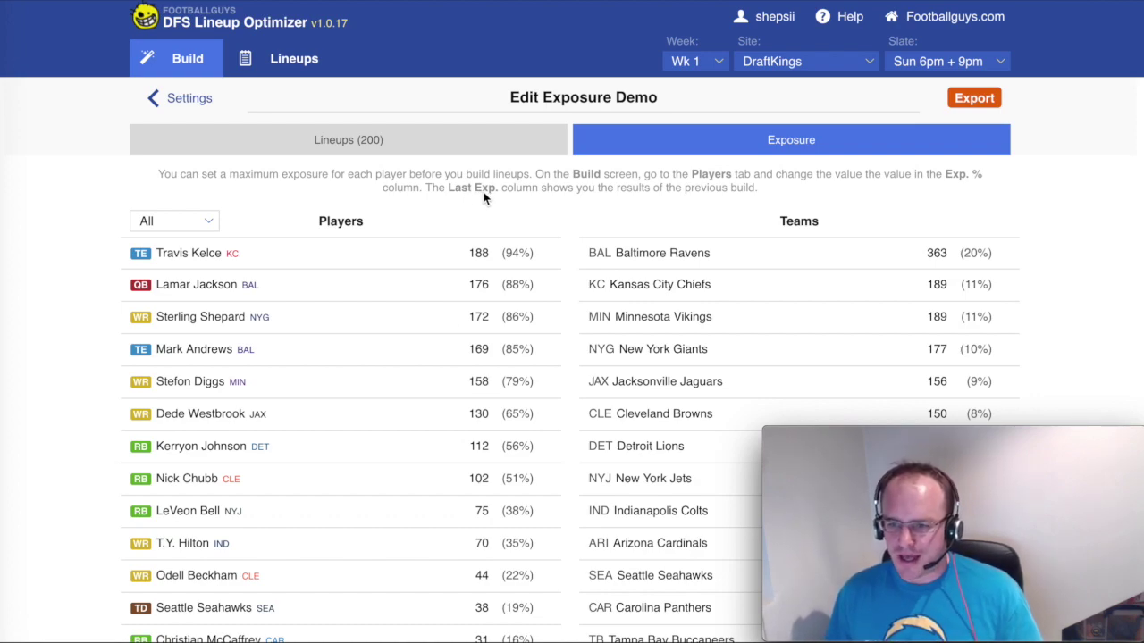
Reopen the lineup profile with Edit & Overwrite and sort the player table by Last Exp.
scroll(623, 277, down, 1)
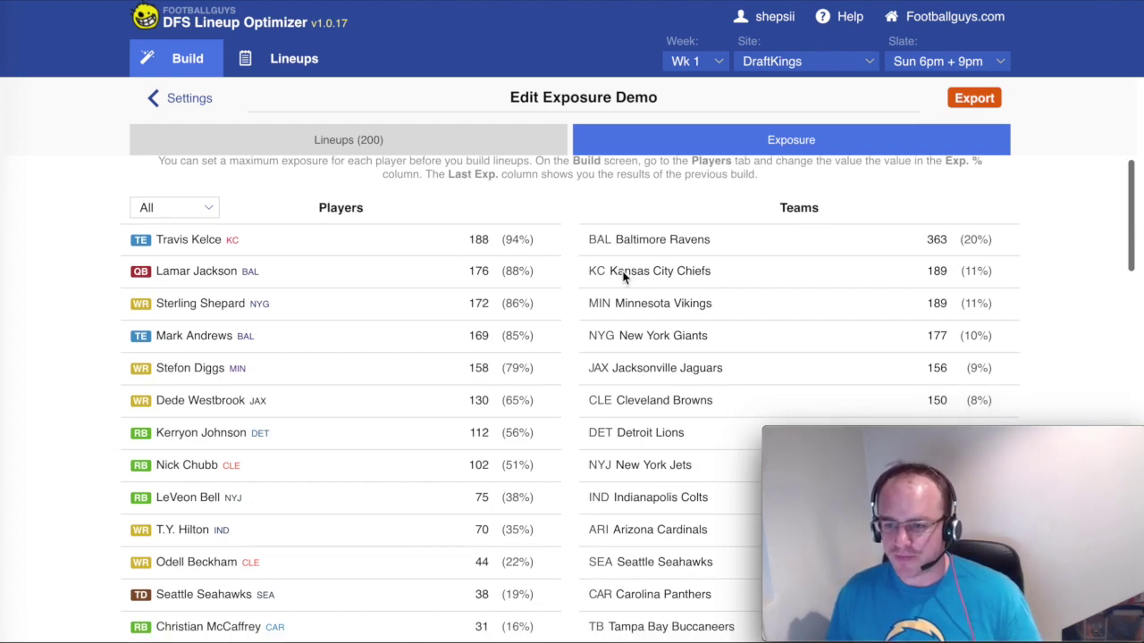
scroll(623, 277, down, 8)
scroll(623, 277, up, 7)
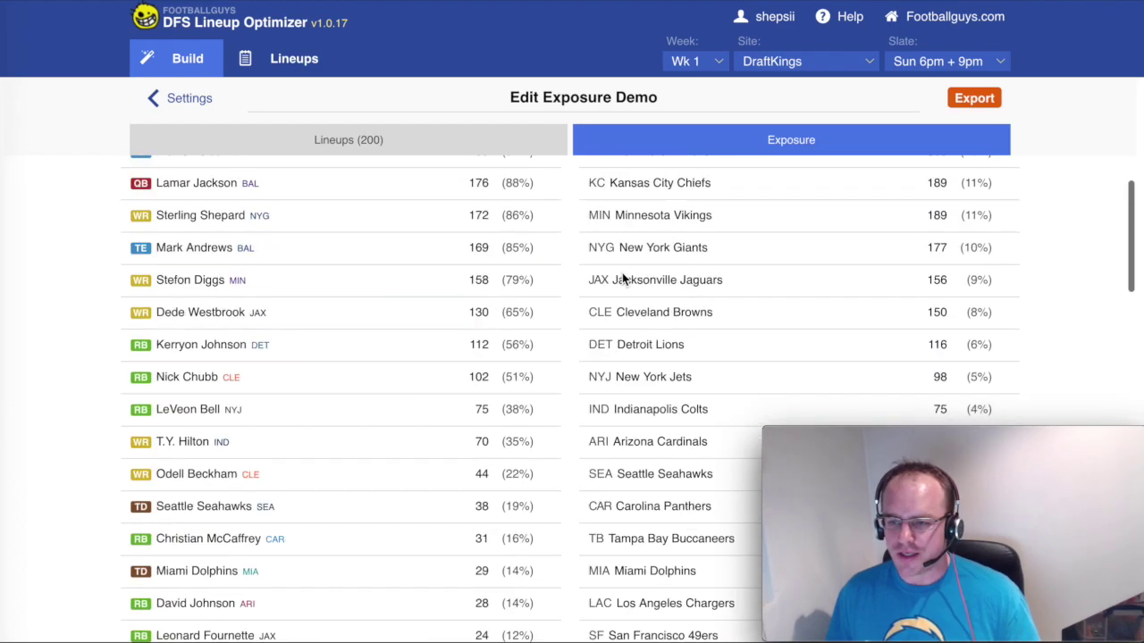
scroll(623, 279, up, 2)
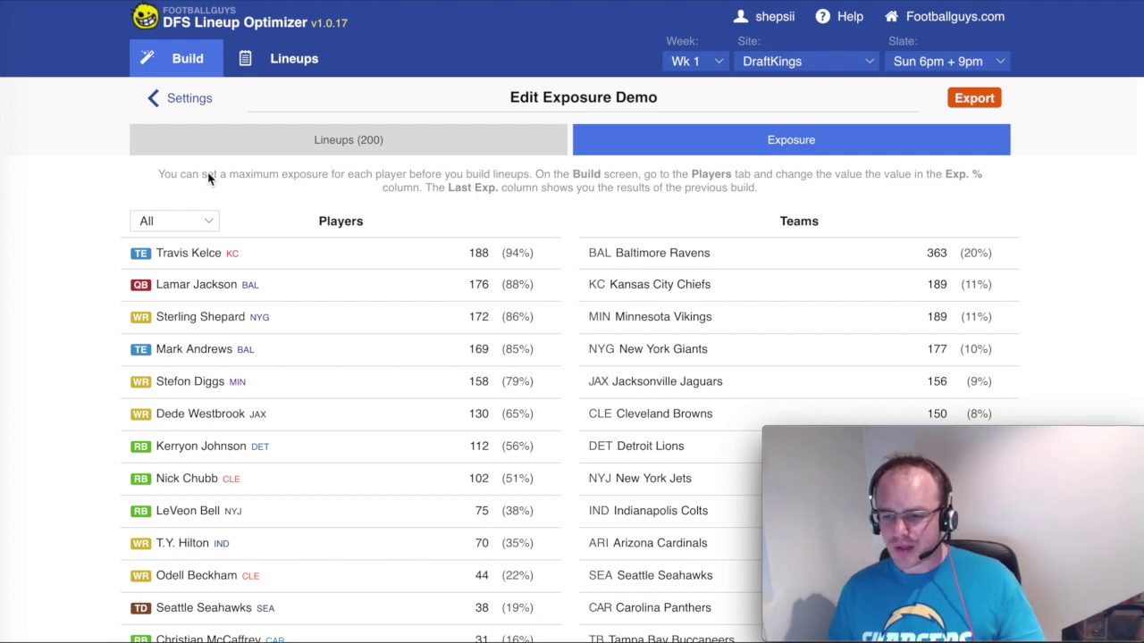
click(180, 101)
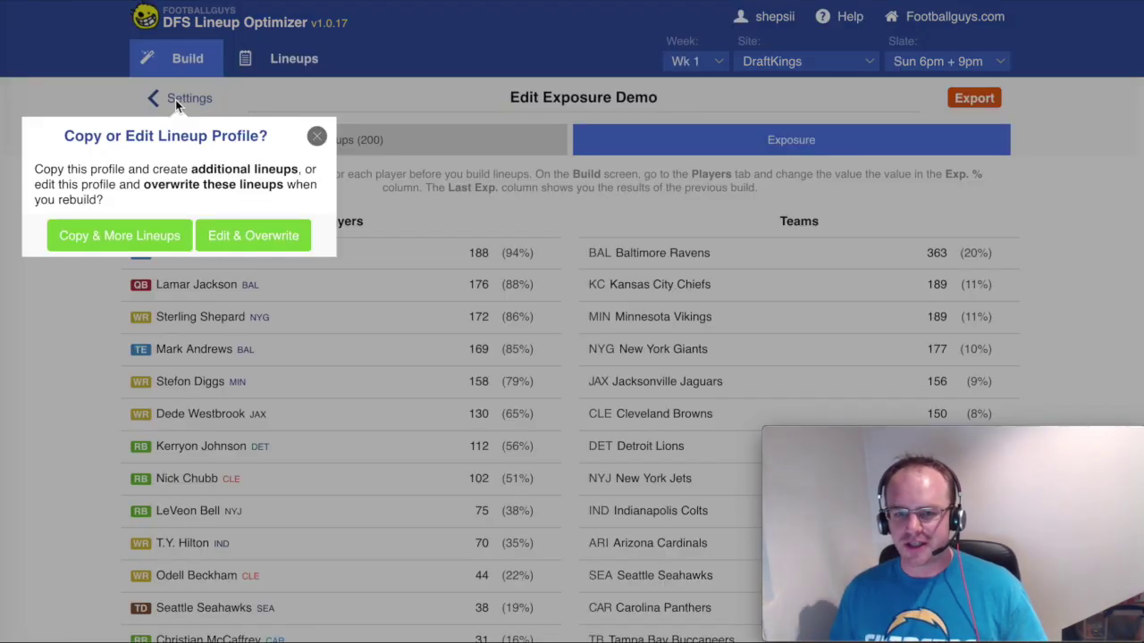
click(237, 234)
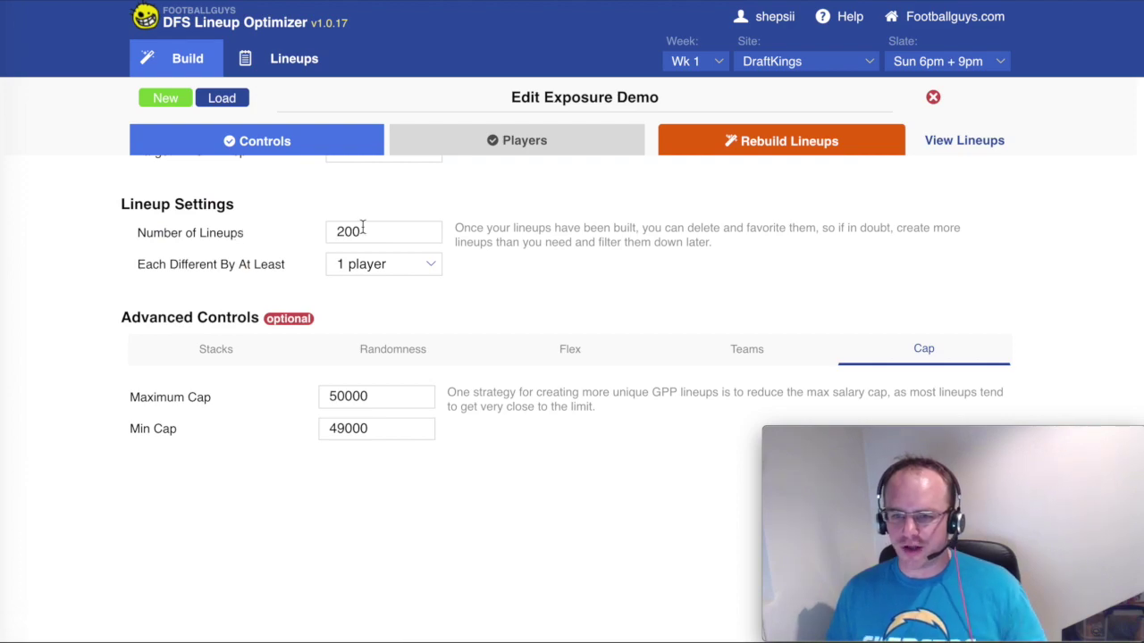
click(508, 151)
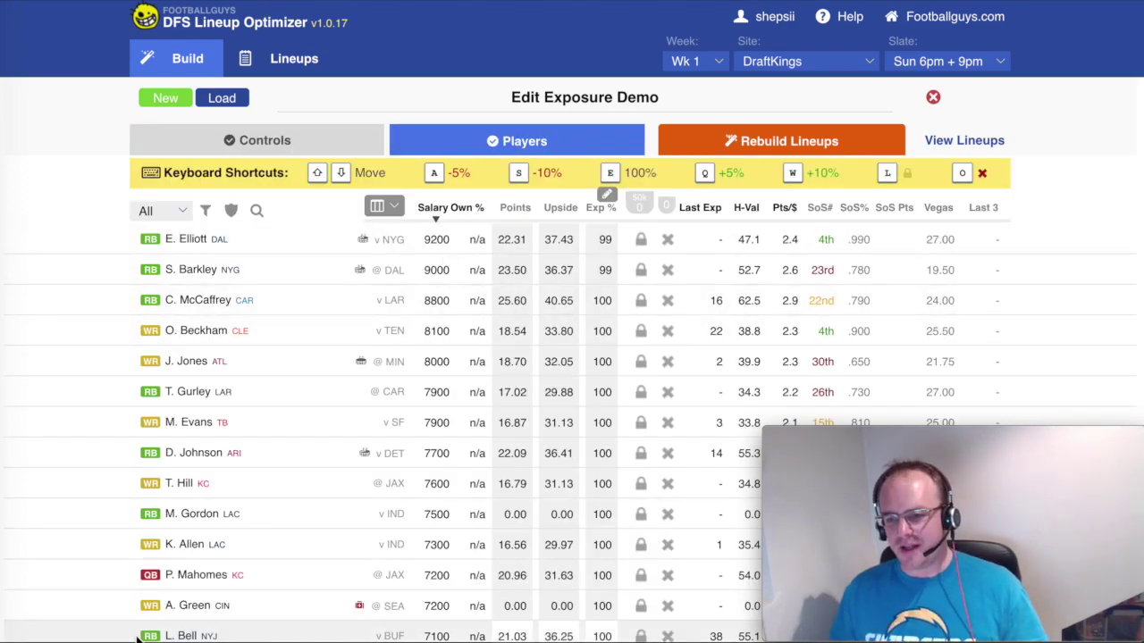
click(724, 211)
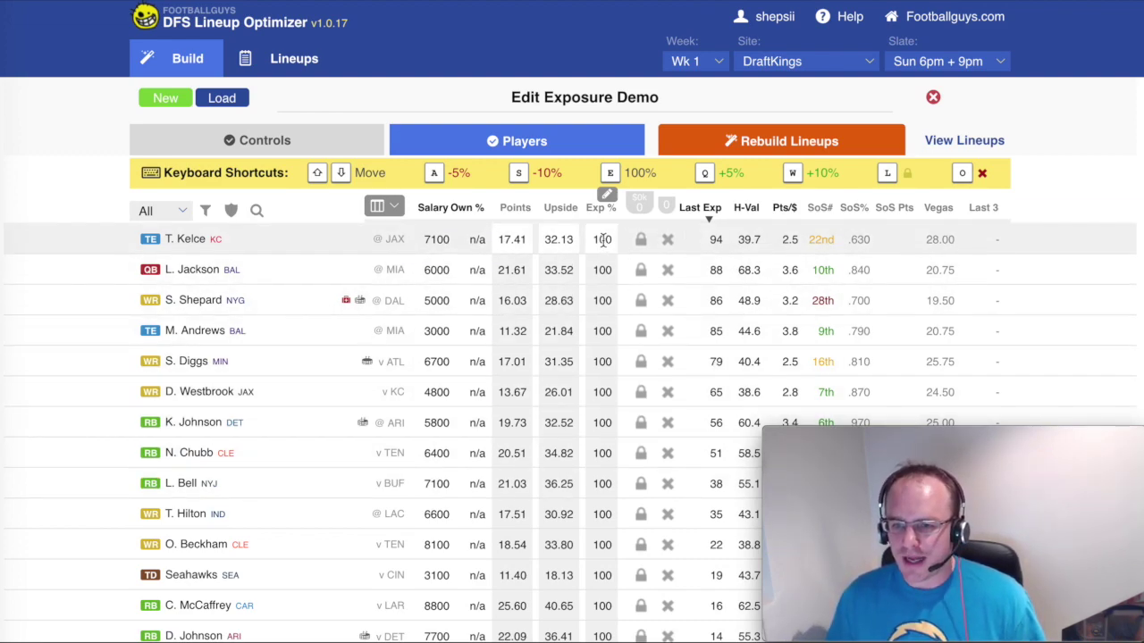
Set Travis Kelce's max exposure to 20%.
click(605, 241)
click(602, 300)
click(601, 337)
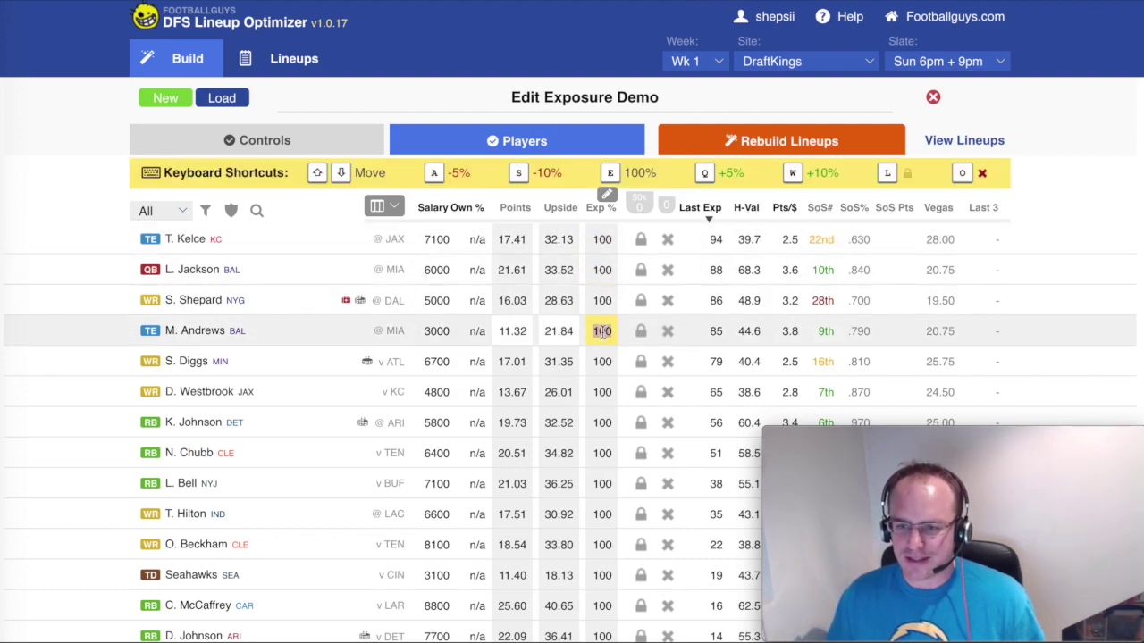
key(Up)
key(Up)
key(Up)
mouse_move(897, 207)
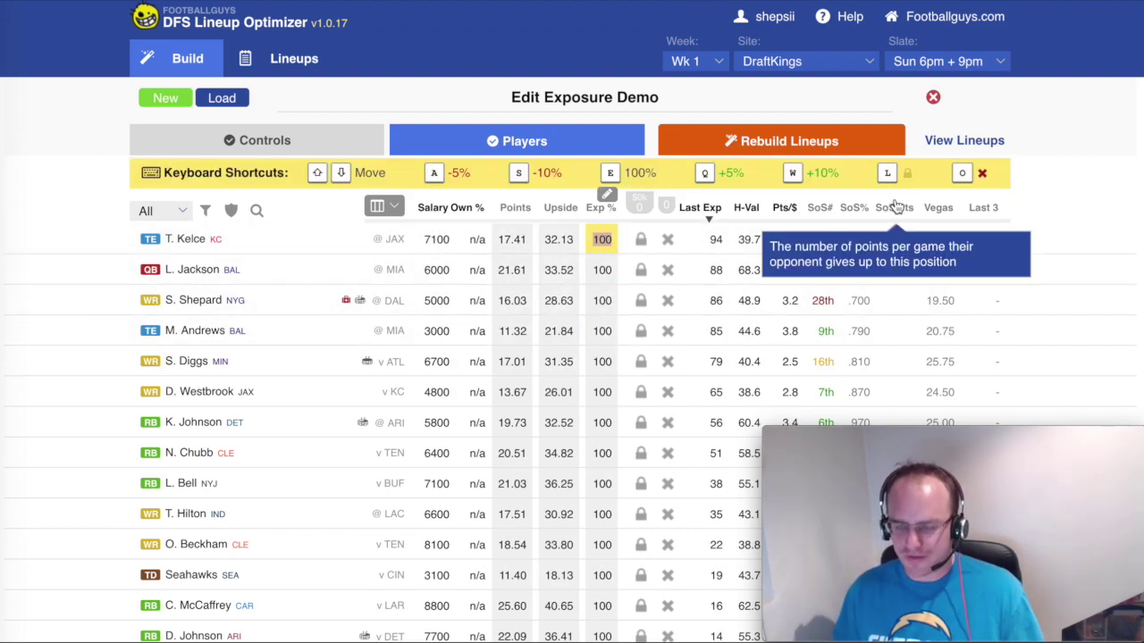
text(20)
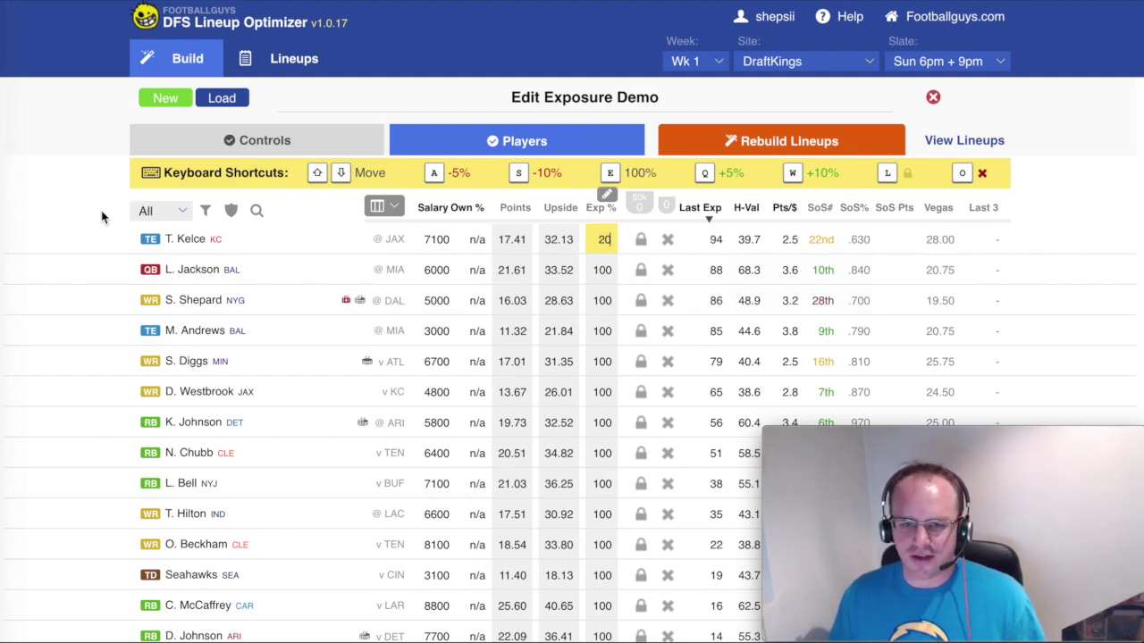
key(Return)
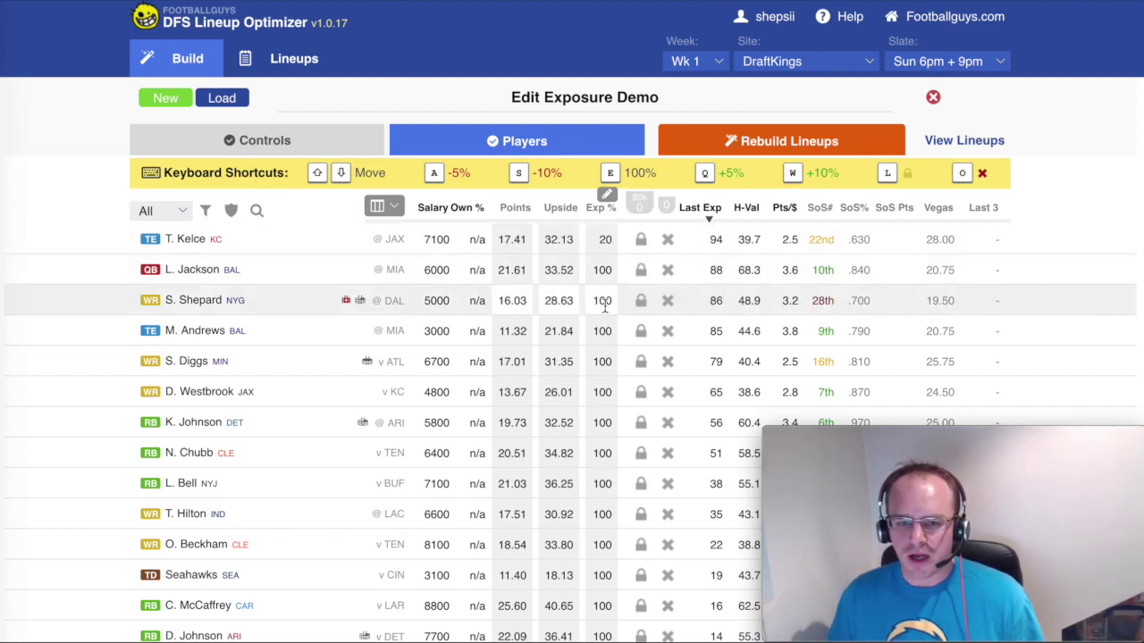
Exclude Mark Andrews from all lineups and set Dede Westbrook's max exposure to 10%.
click(596, 332)
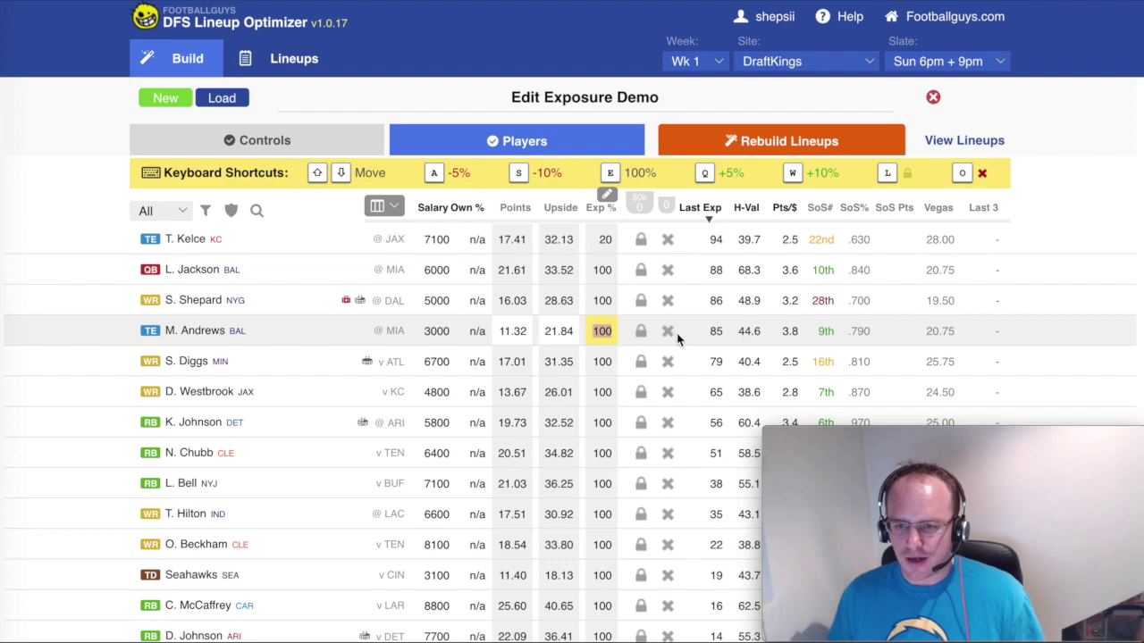
click(668, 331)
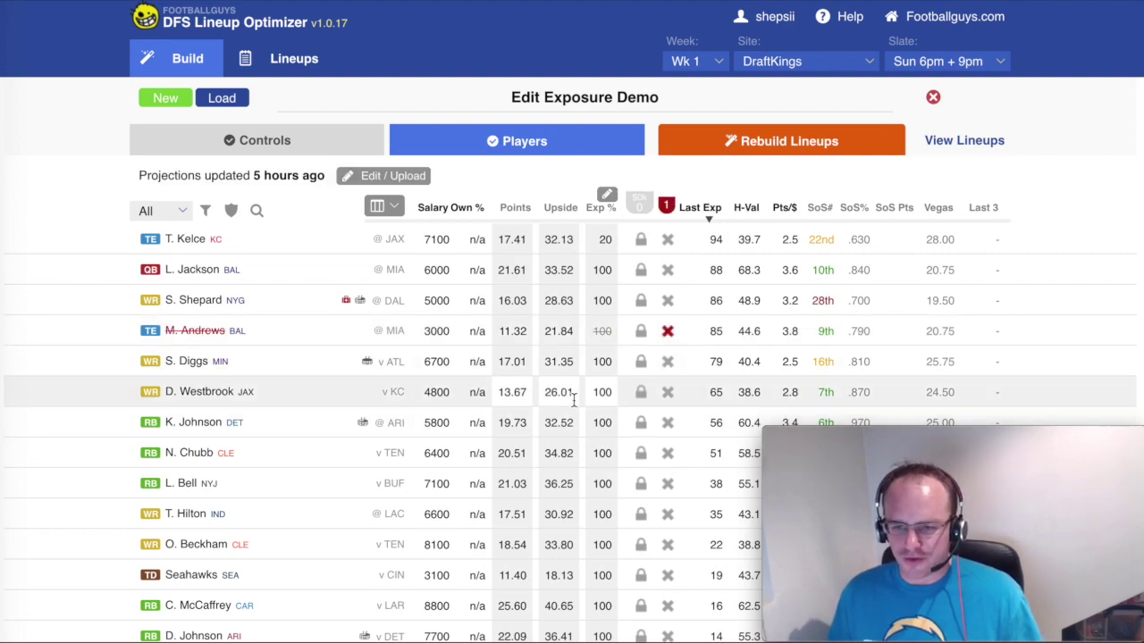
click(598, 393)
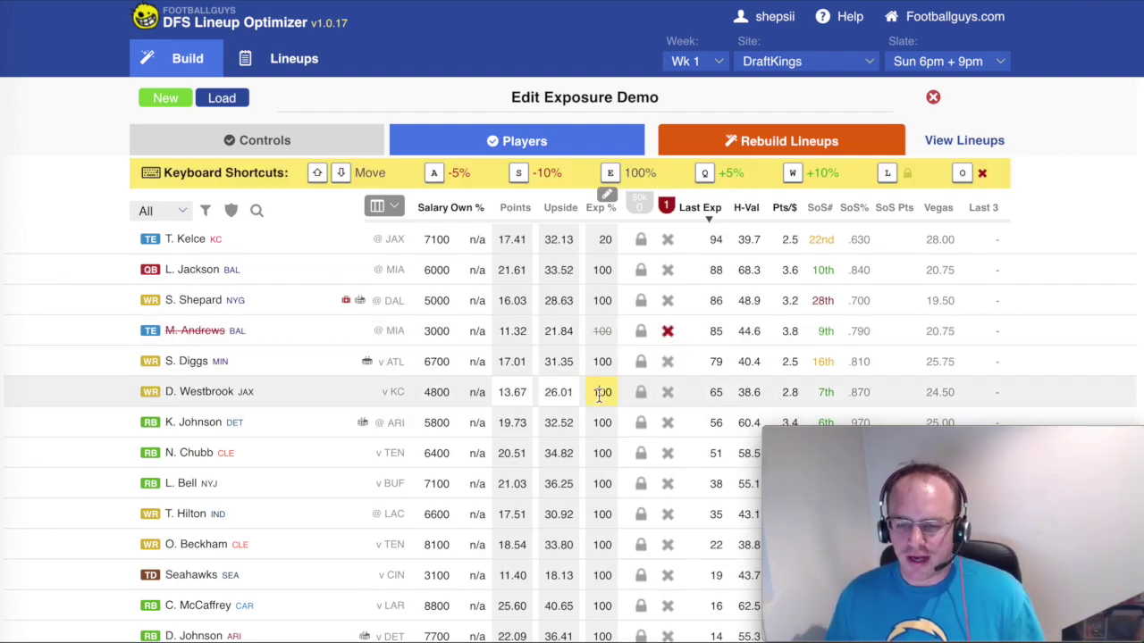
text(10)
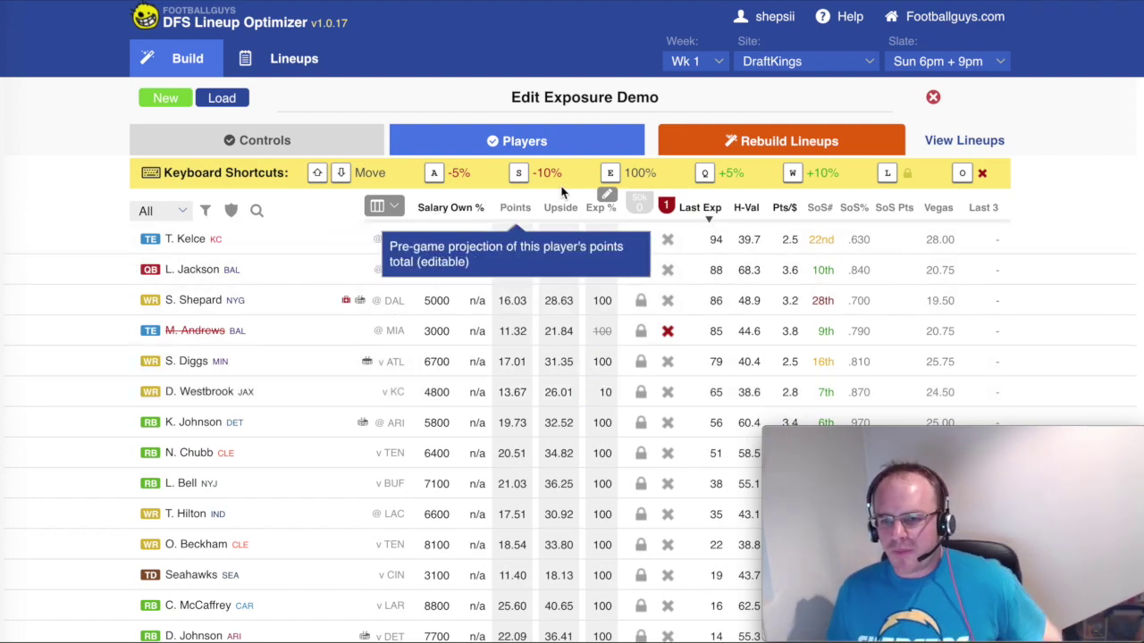
Bulk-cap all players at no more than 50% exposure, confirming Kelce stays 20% and Westbrook 10%.
click(606, 198)
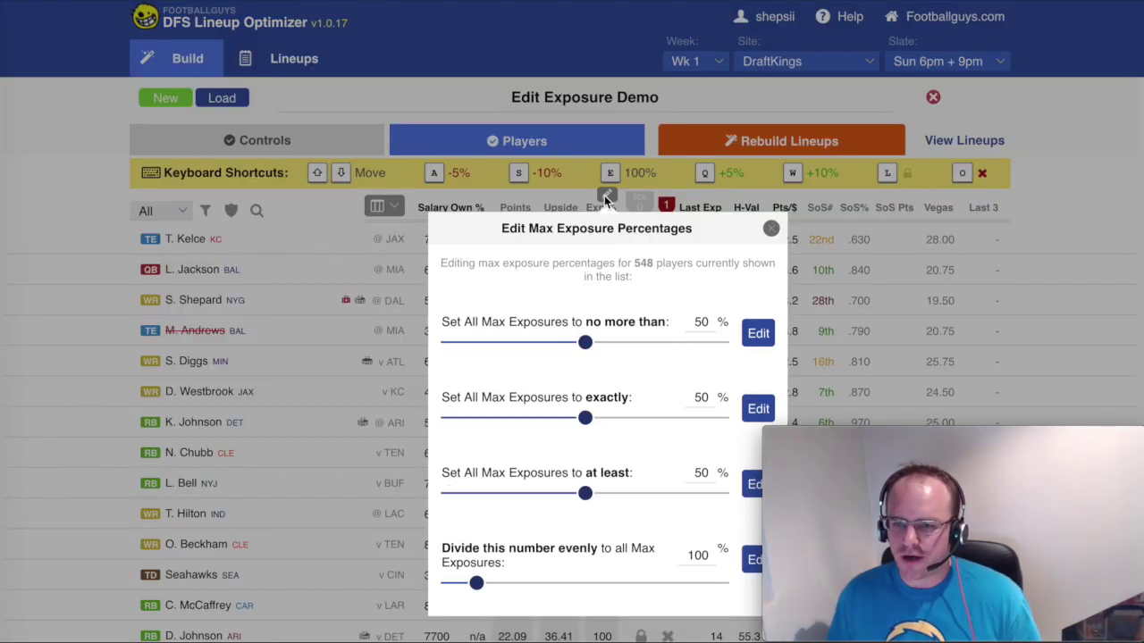
click(759, 336)
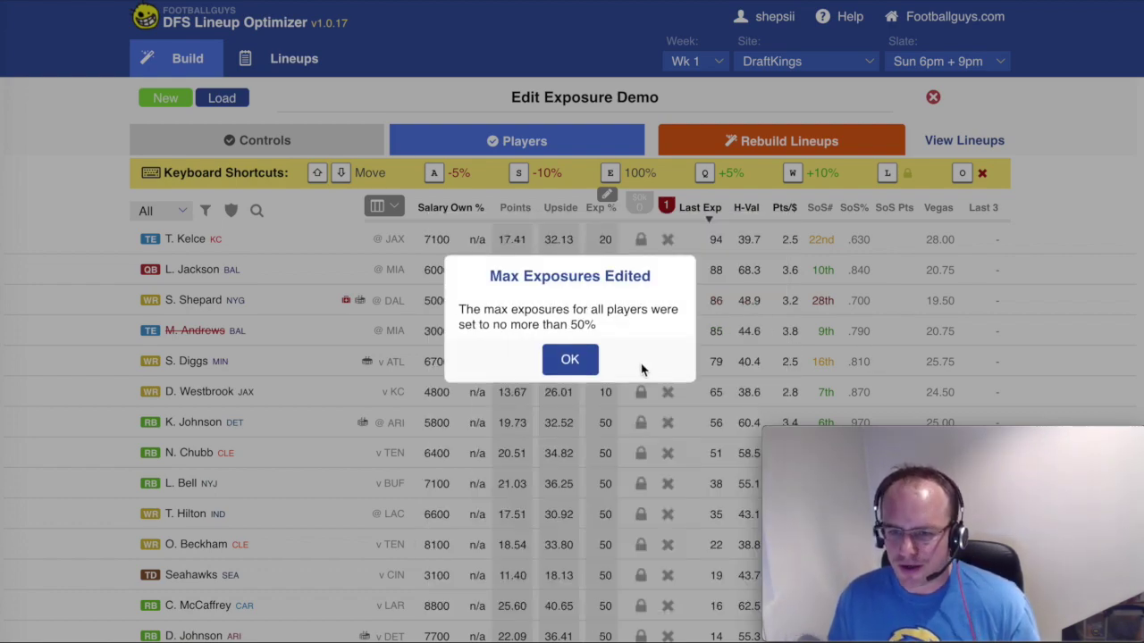
click(569, 357)
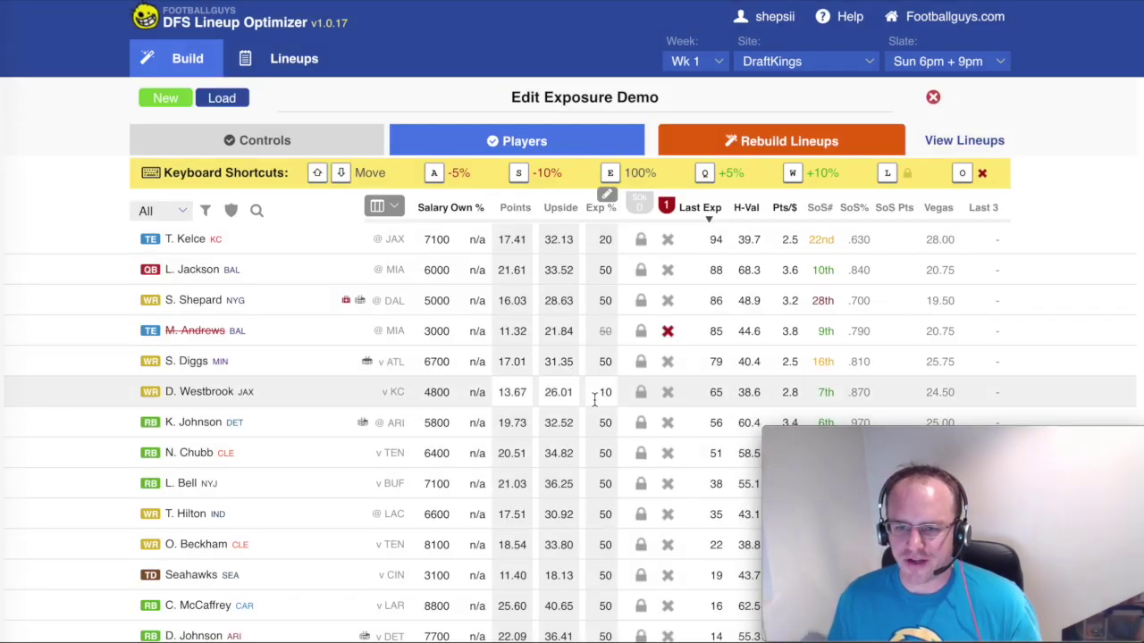
click(595, 395)
click(605, 240)
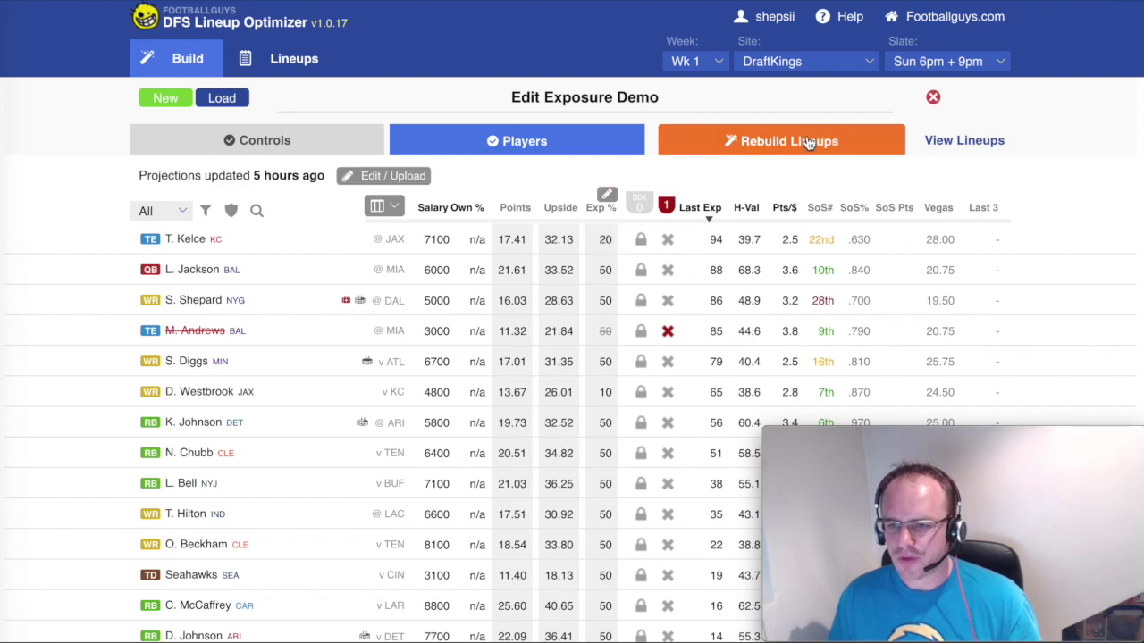
Rebuild and overwrite the 200 lineups, then view the new build's exposure summary.
click(809, 141)
click(767, 267)
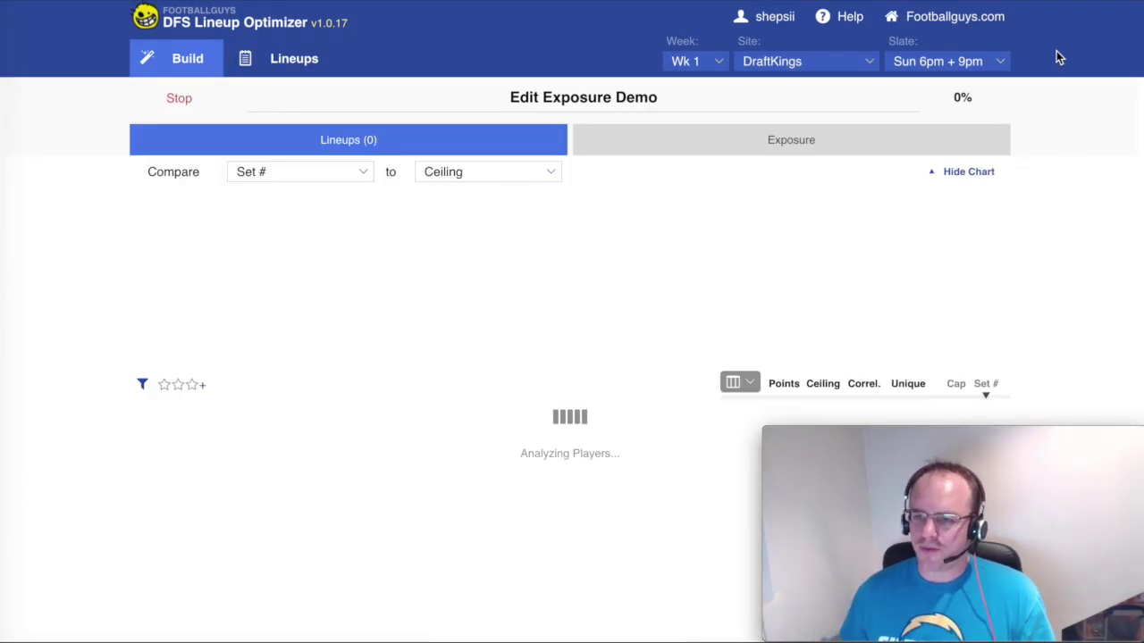
click(872, 144)
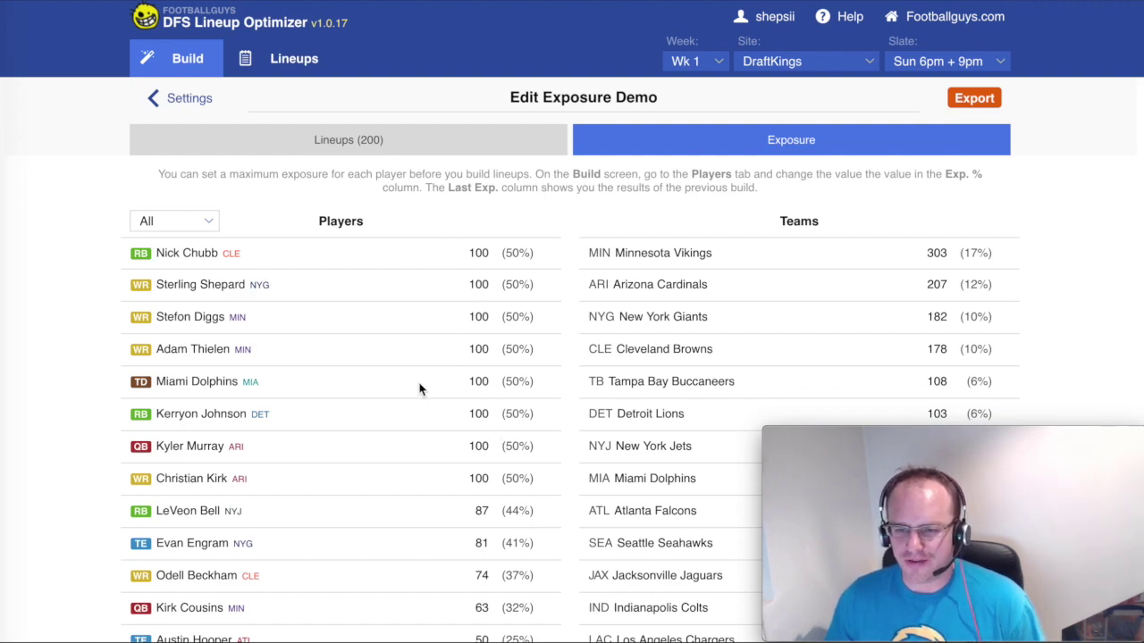
scroll(429, 402, down, 2)
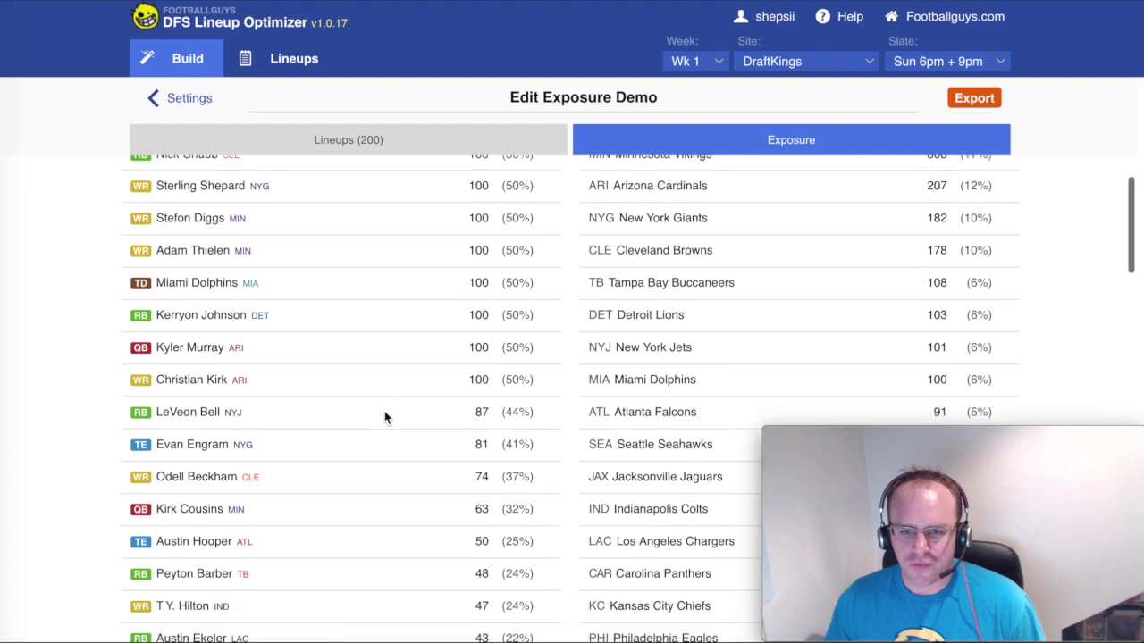
scroll(384, 416, down, 5)
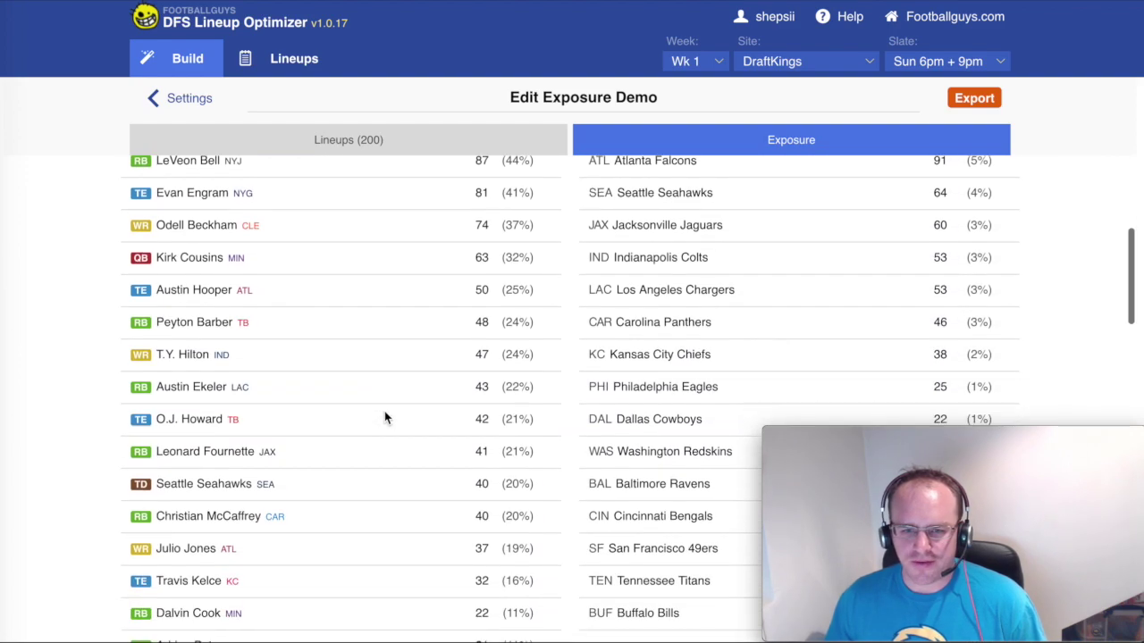
scroll(384, 417, down, 2)
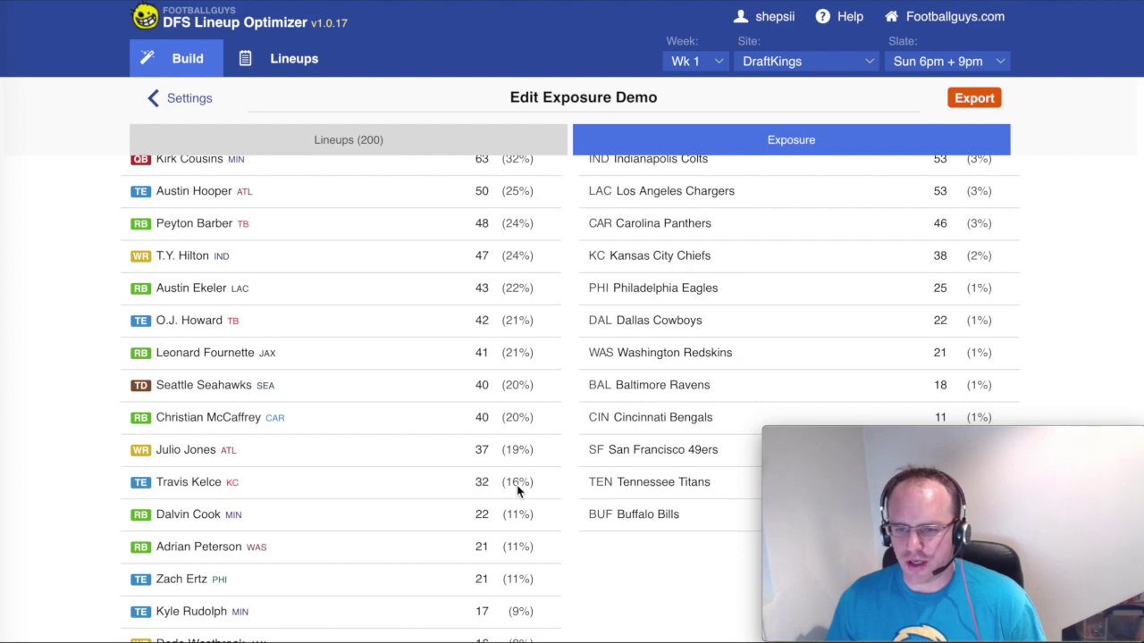
scroll(502, 486, down, 3)
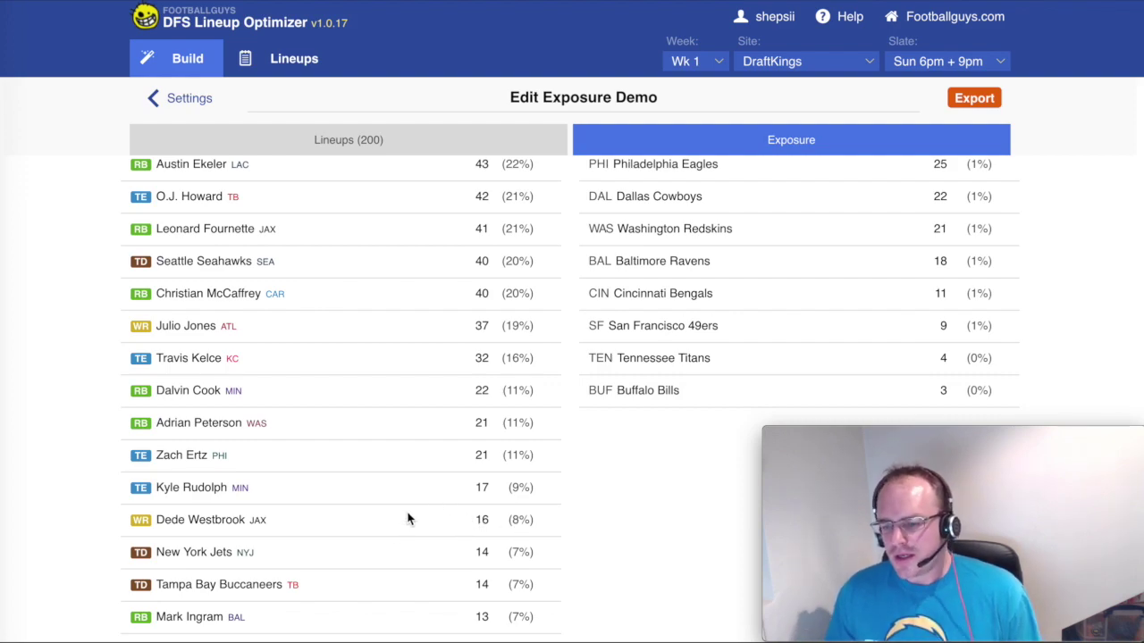
scroll(416, 516, up, 10)
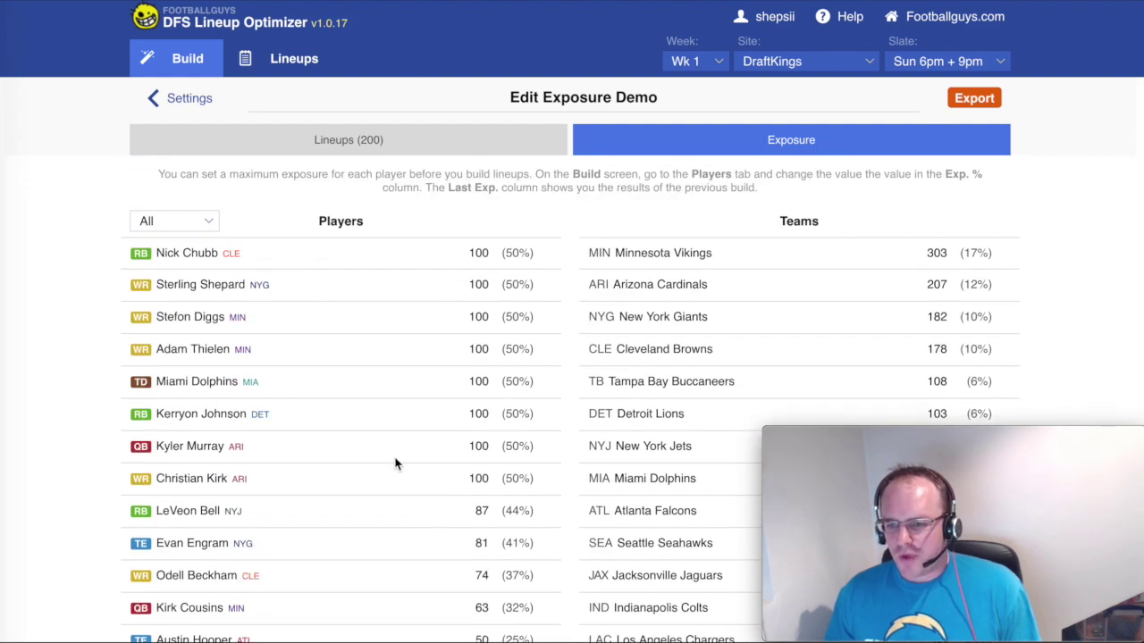